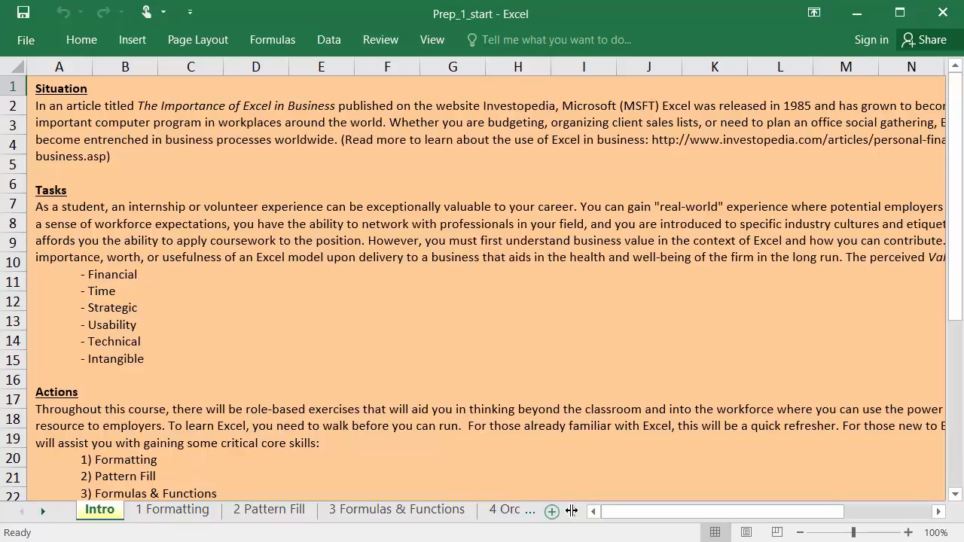
Widen the sheet tab area to reveal more worksheets and open the 5 Paste Special worksheet
left_click_drag(569, 511, 842, 517)
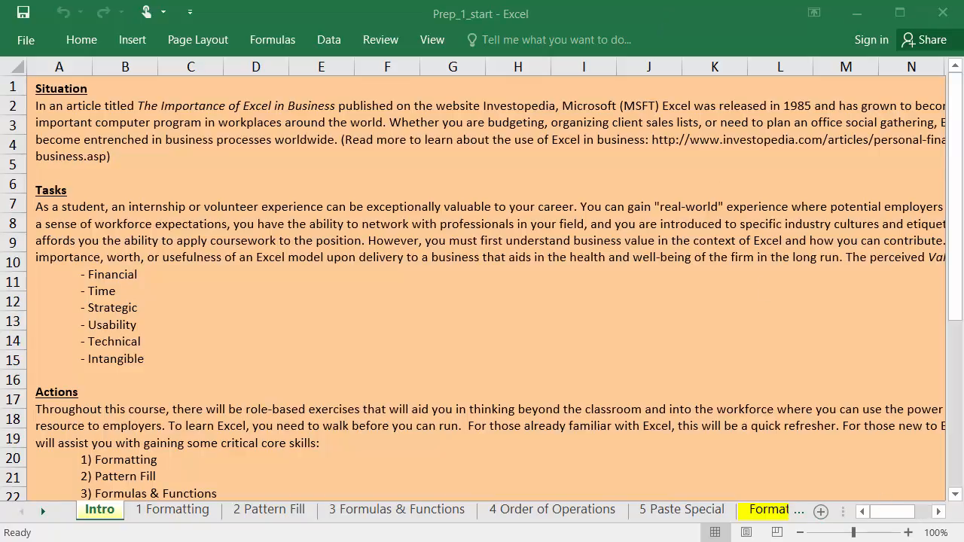
left_click(681, 511)
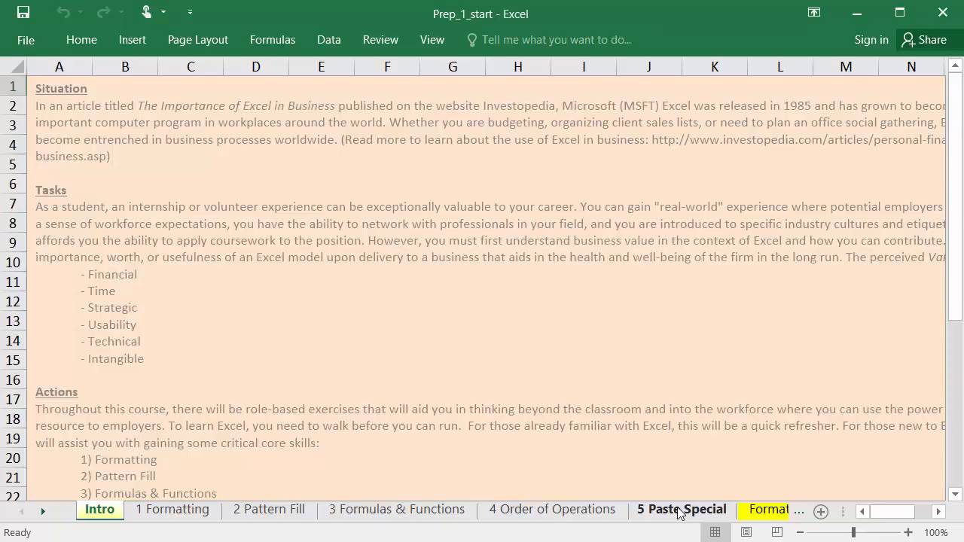
right_click(679, 512)
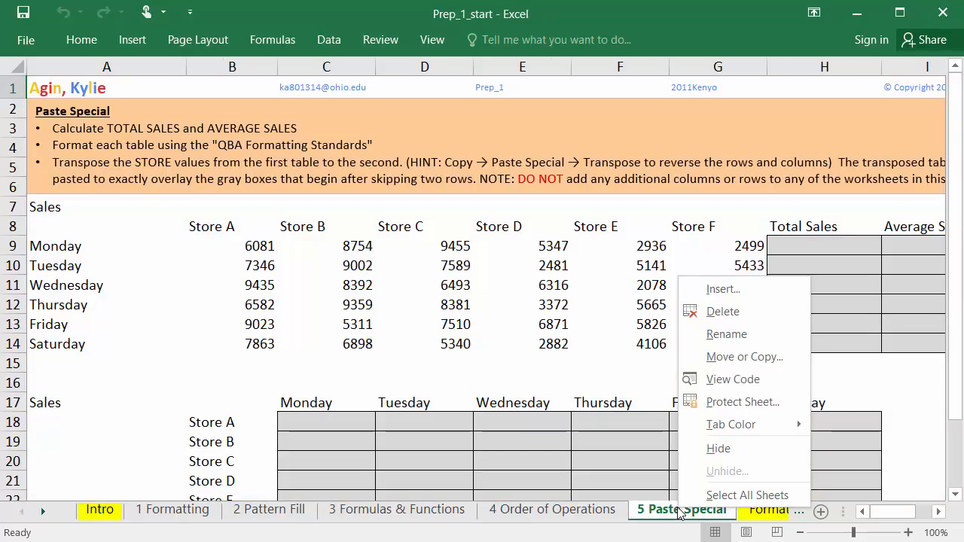
Insert a new blank worksheet after 5 Paste Special and move it directly before 1 Formatting
left_click(821, 518)
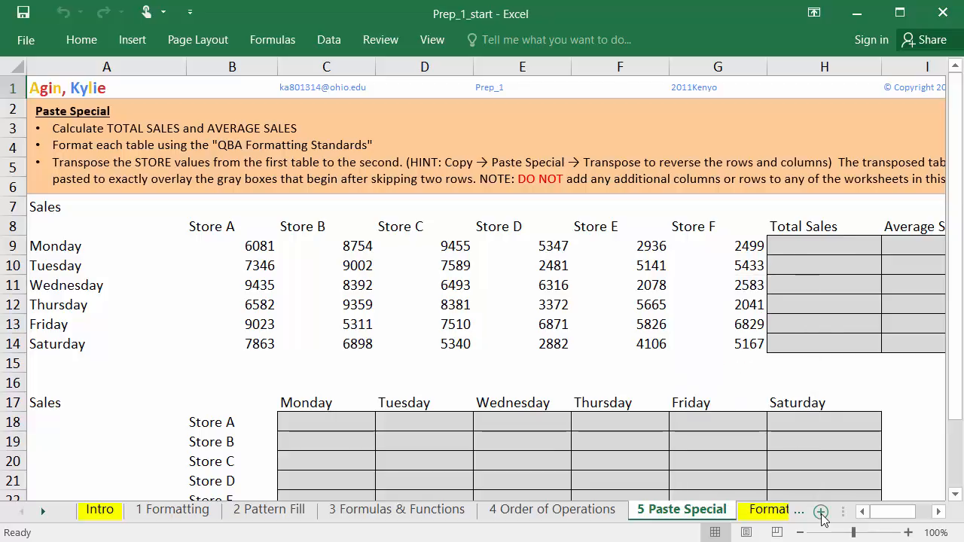
left_click(822, 518)
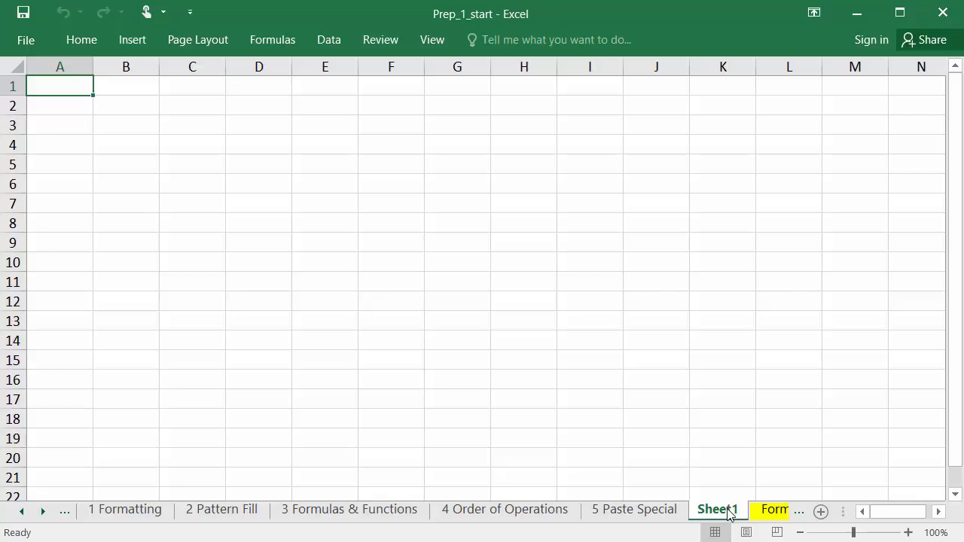
left_click_drag(724, 513, 139, 512)
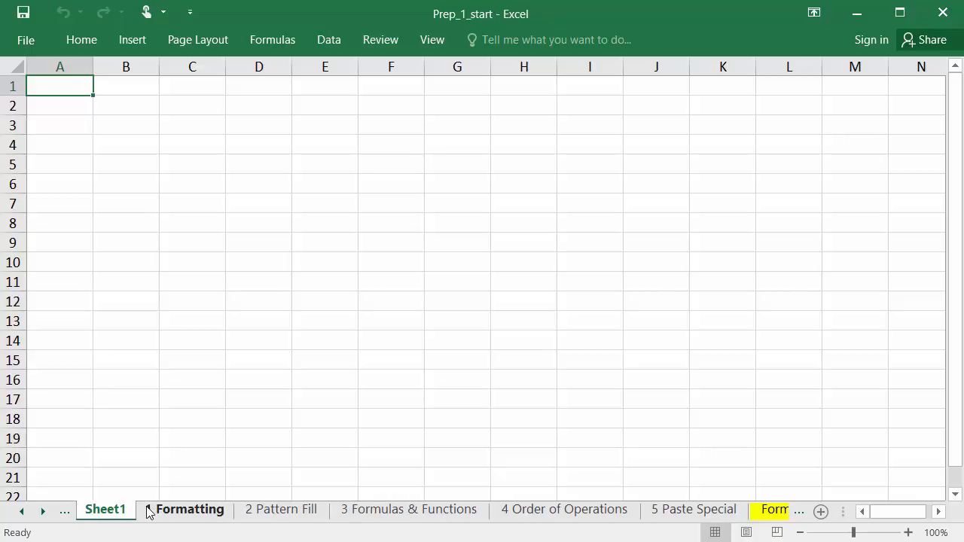
Rename the new blank worksheet as YourLastName
double_click(104, 511)
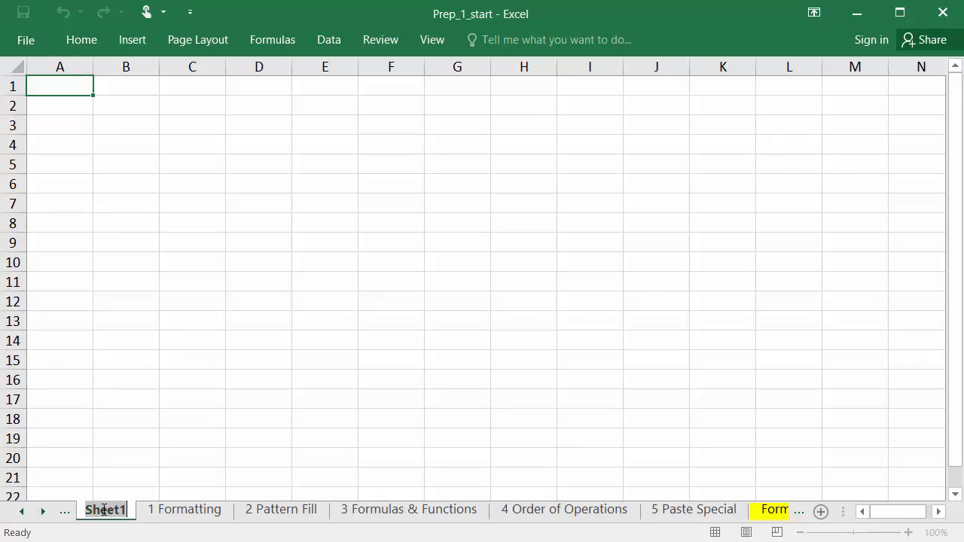
right_click(100, 518)
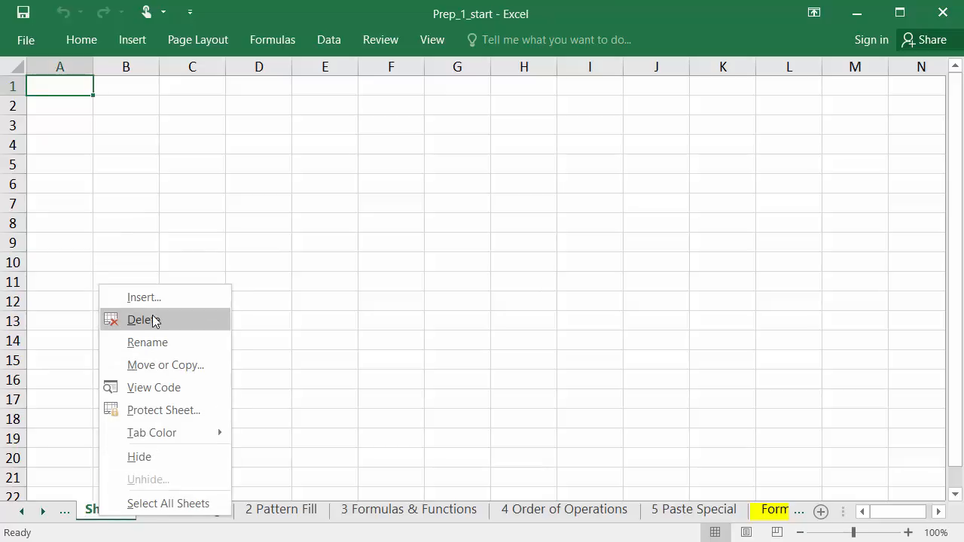
left_click(153, 342)
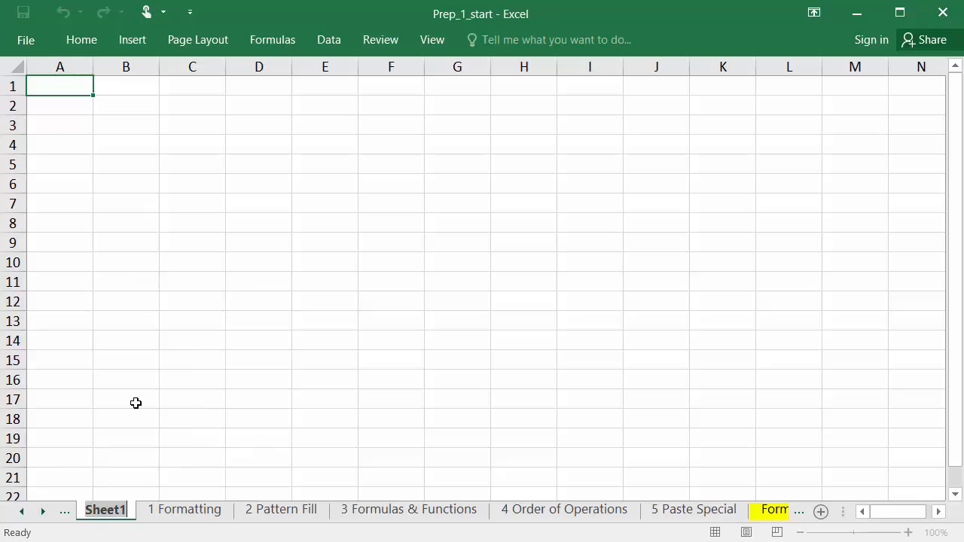
type("YourLastName")
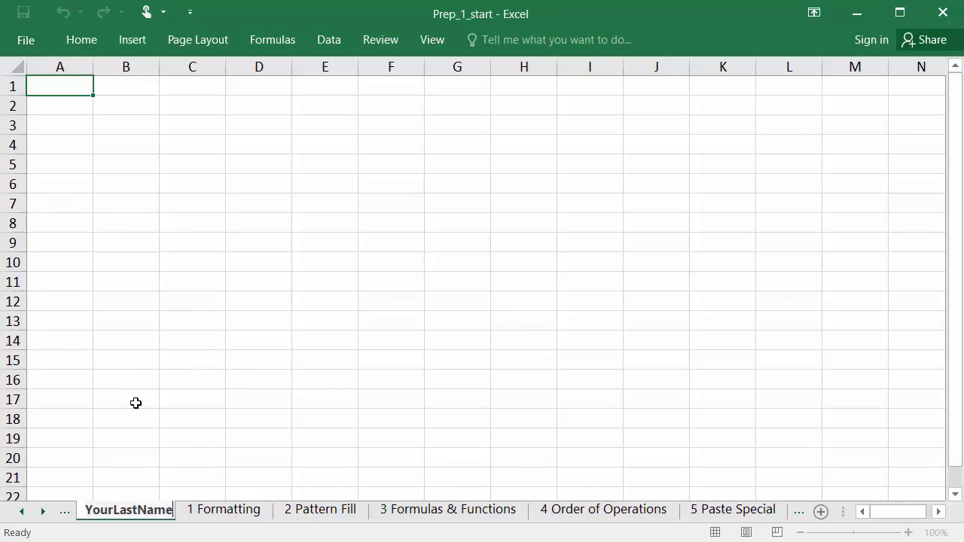
key("Return")
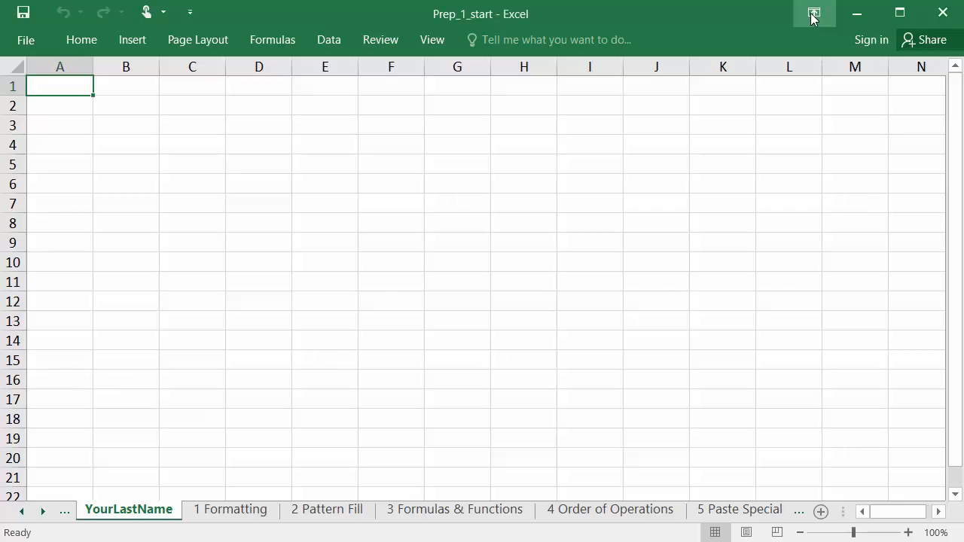
Examine the ribbon display options, the workbook information, and the home, insert, page layout, formula, data and review commands
left_click(814, 15)
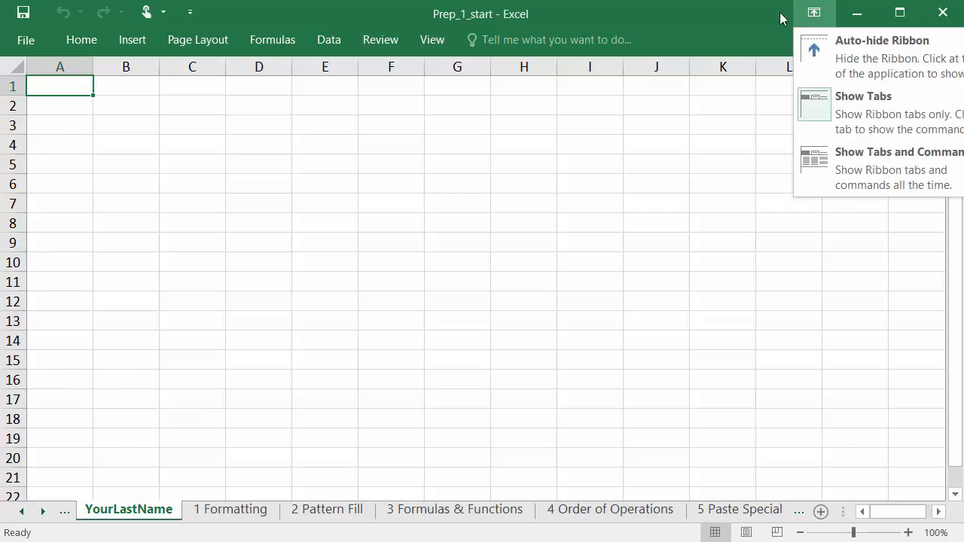
left_click(756, 16)
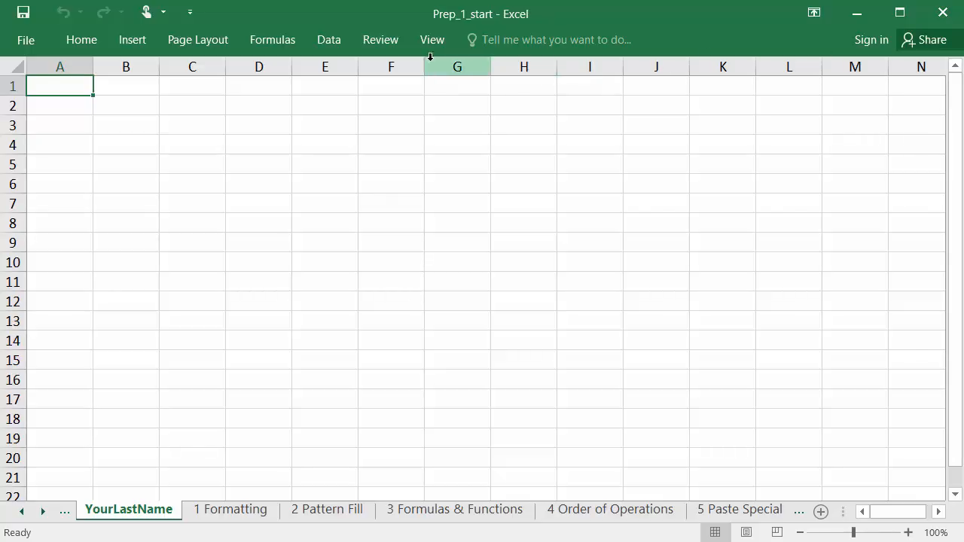
left_click(32, 43)
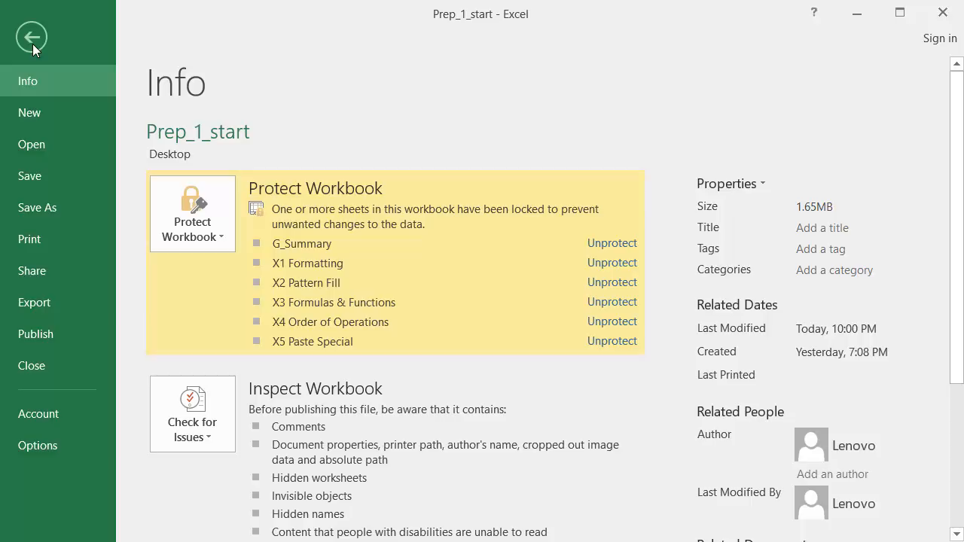
left_click(33, 44)
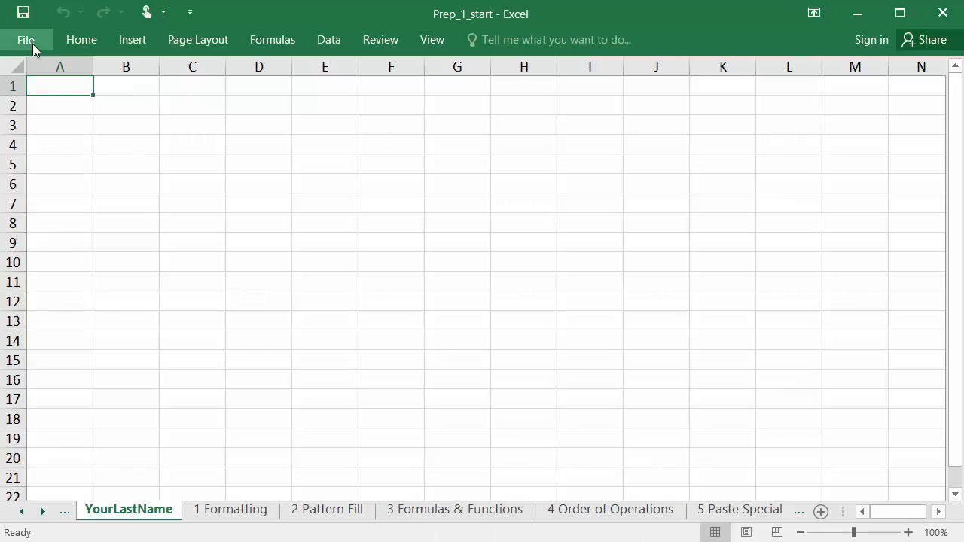
left_click(80, 42)
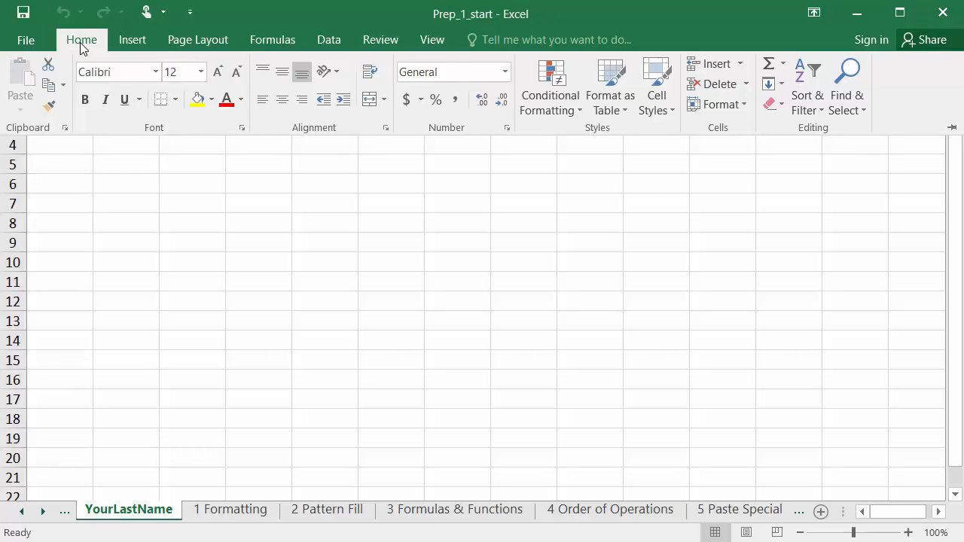
left_click(134, 42)
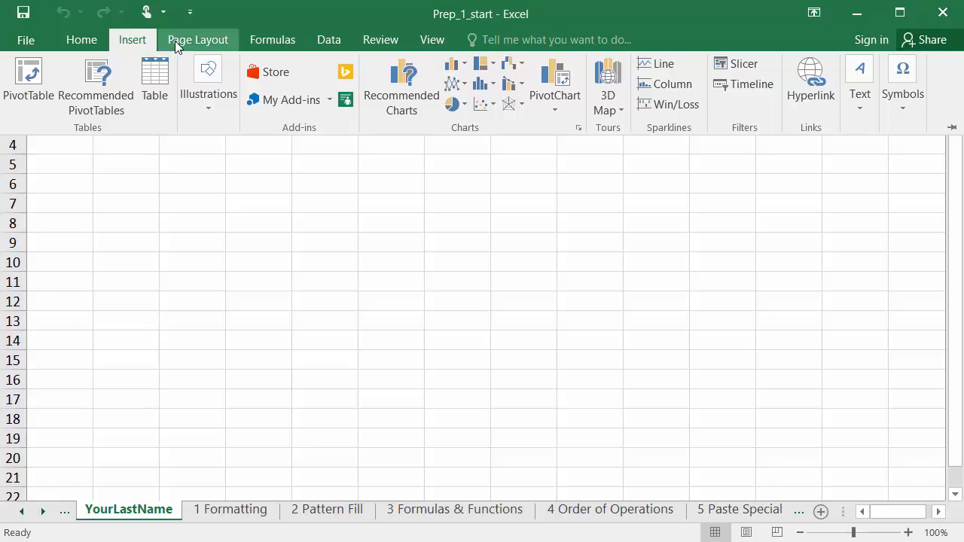
left_click(176, 42)
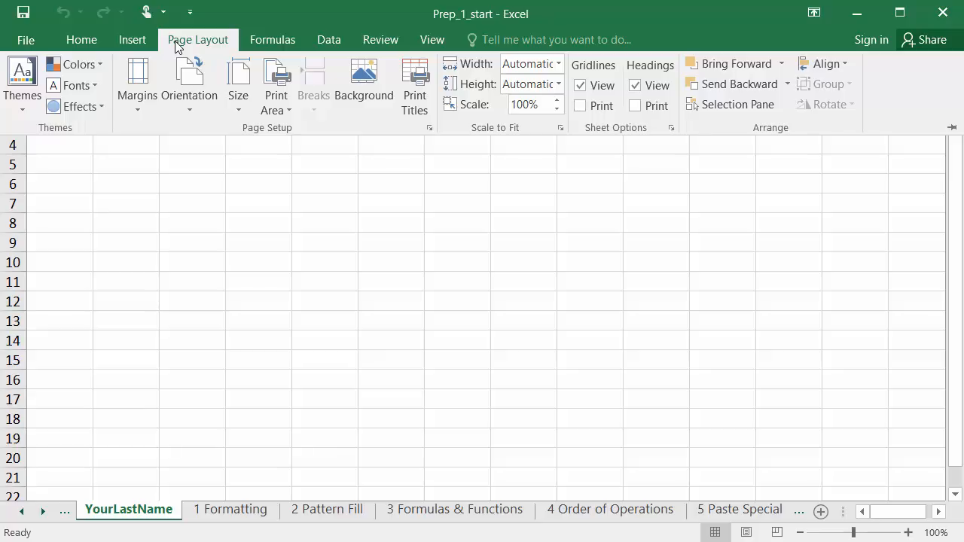
left_click(255, 41)
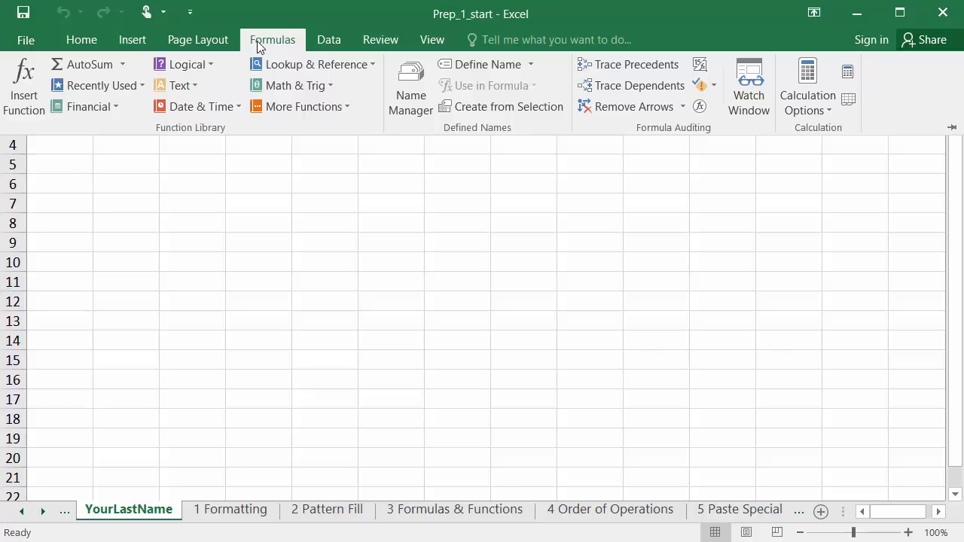
left_click(336, 40)
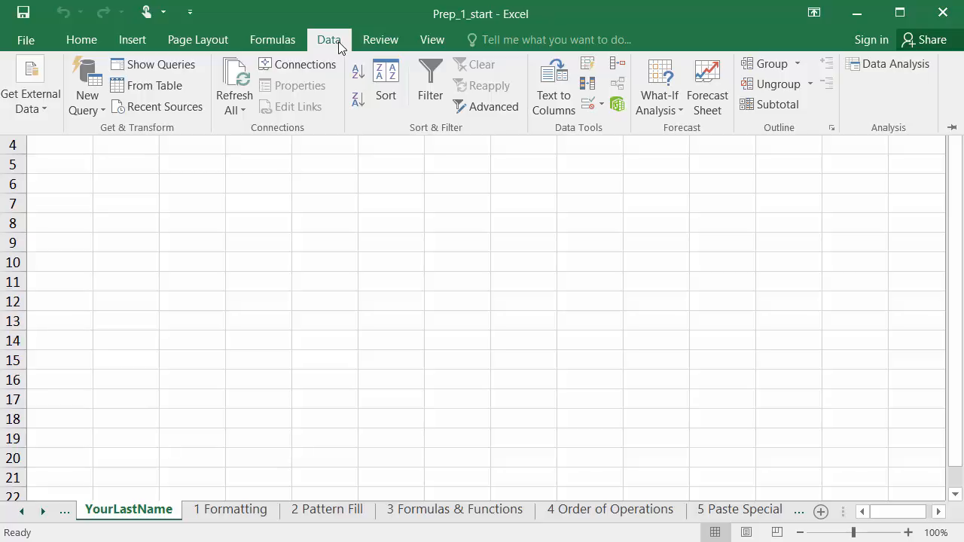
left_click(374, 44)
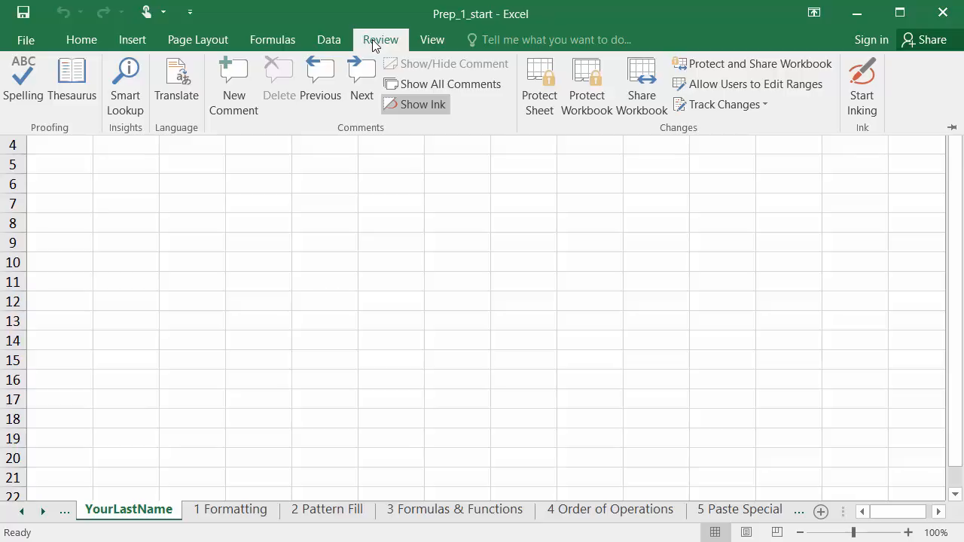
Show the formula bar above the worksheet grid and return to the cells
left_click(424, 44)
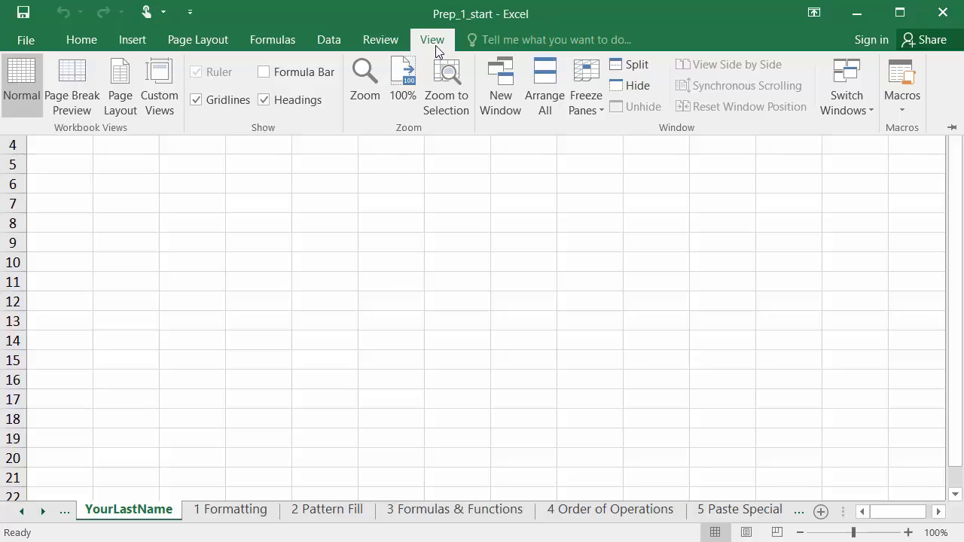
left_click(263, 71)
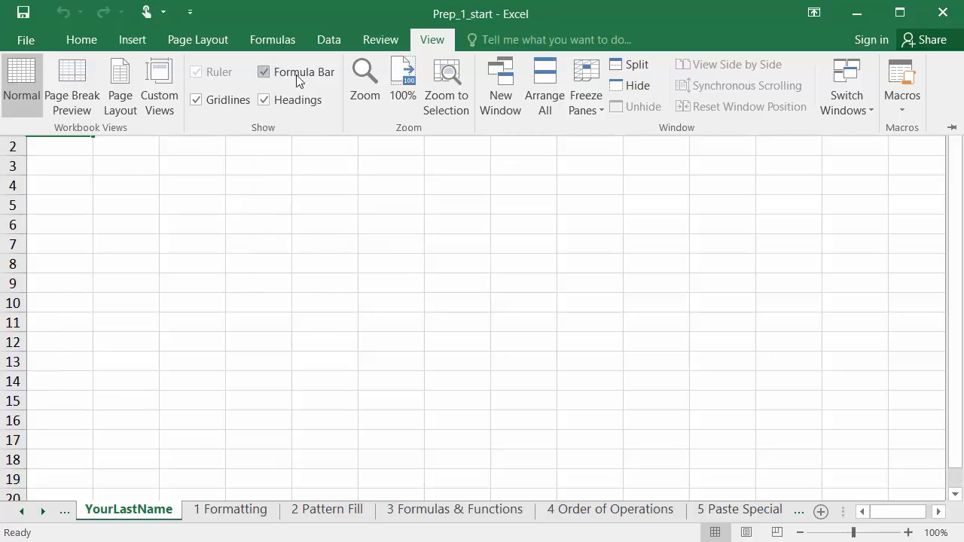
left_click(357, 176)
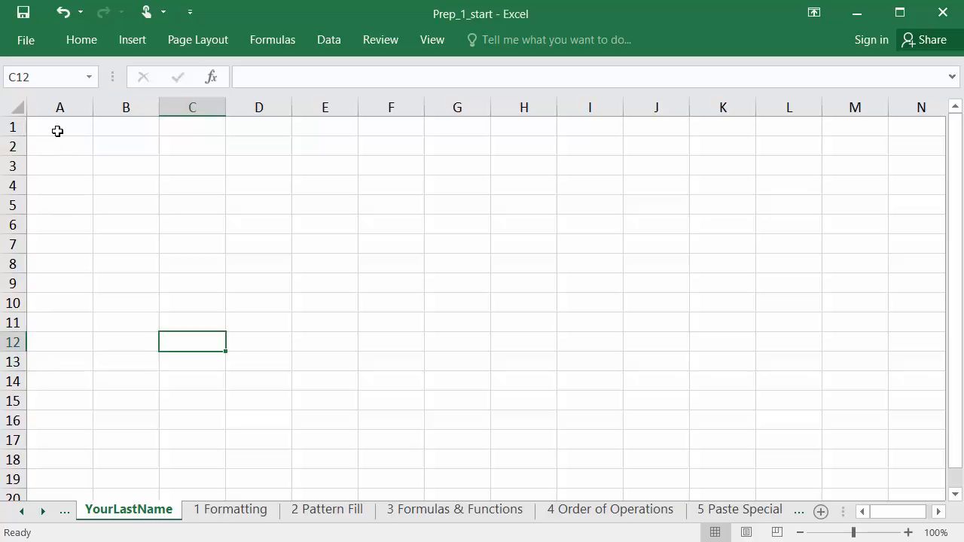
Enter four people's first names down cells A1 to A4 of the YourLastName sheet
left_click(57, 131)
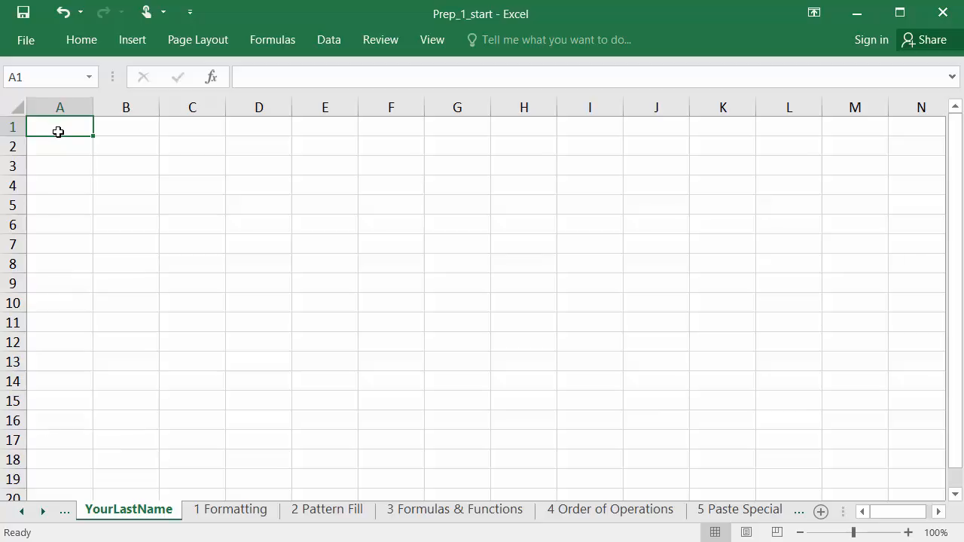
type("Anna")
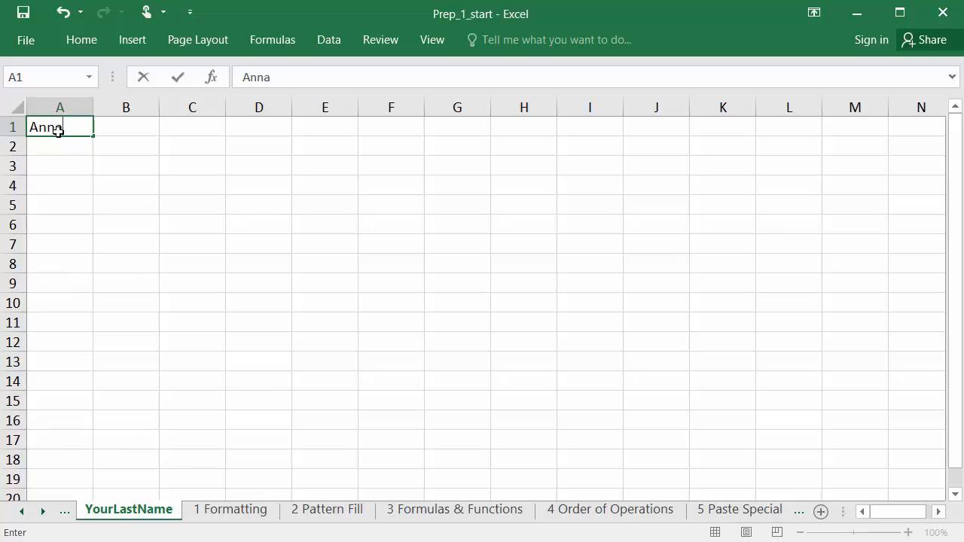
key("Return")
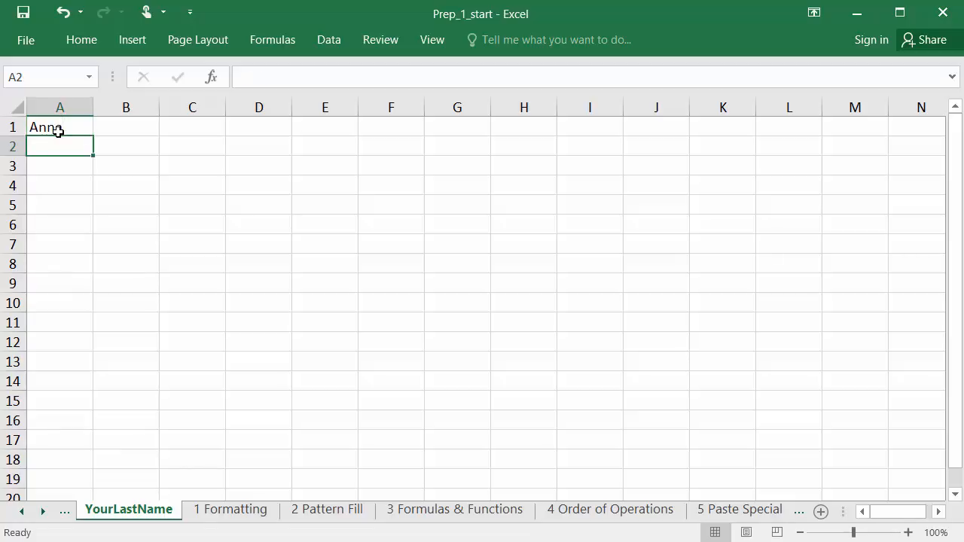
type("Da")
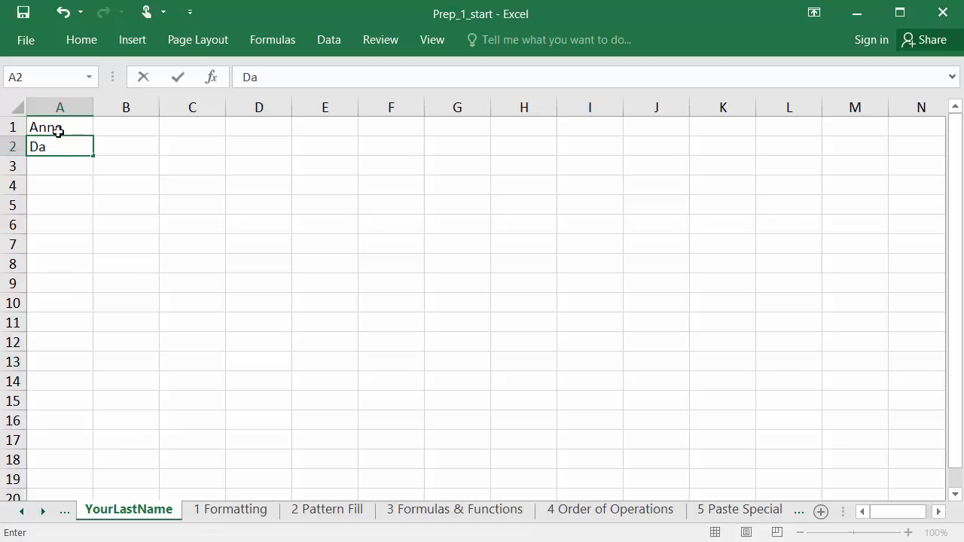
type("vid")
key("Return")
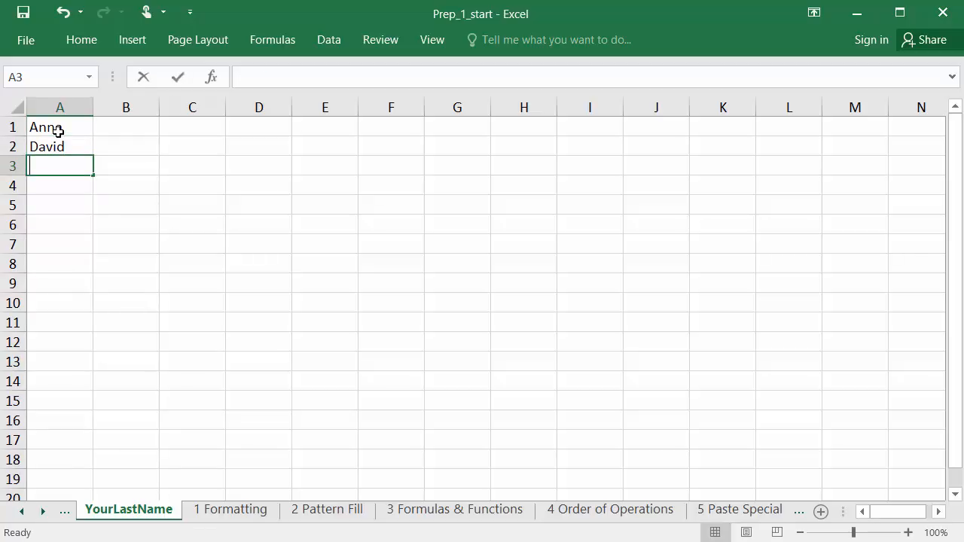
type("Carly")
key("Return")
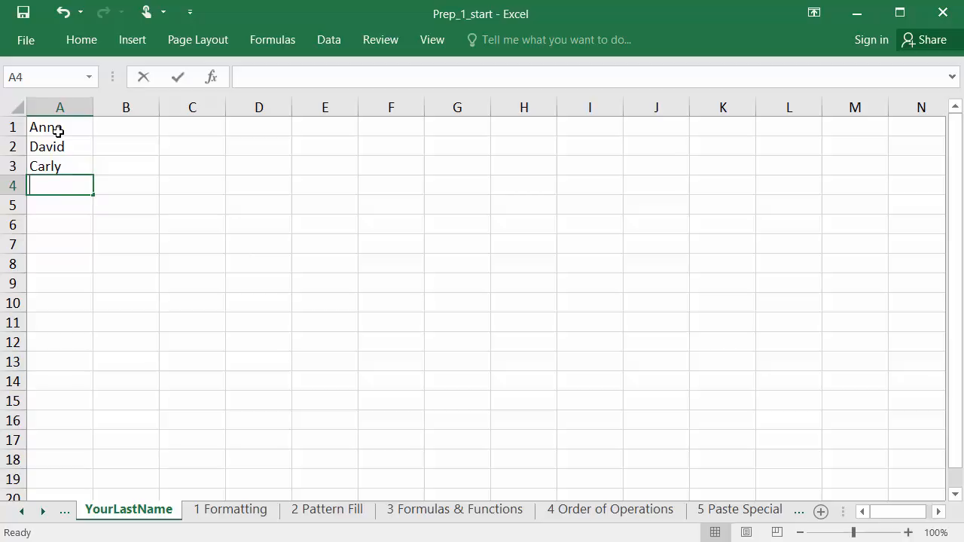
type("Adam")
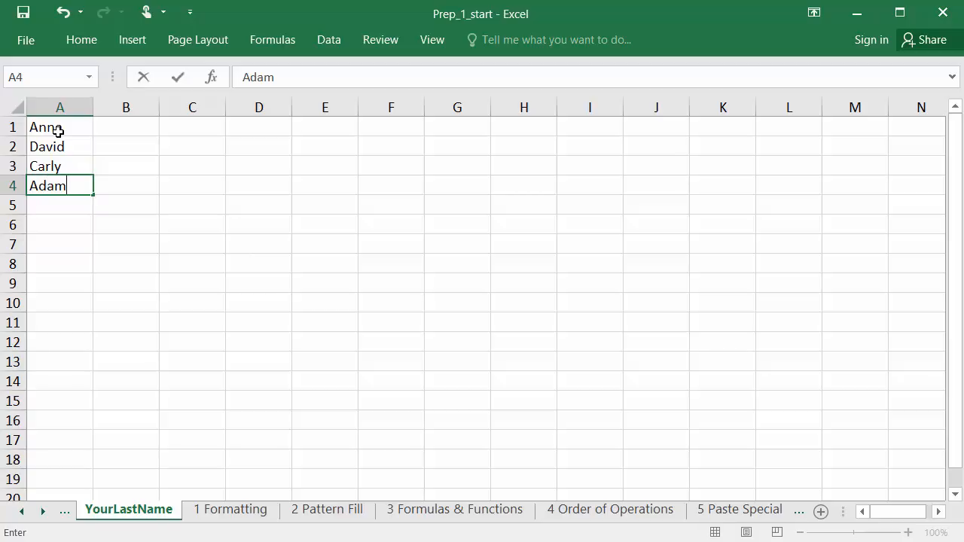
Enter the numbers 2, 4, 6 and 5 in cells B1 to B4 beside the names
left_click(117, 126)
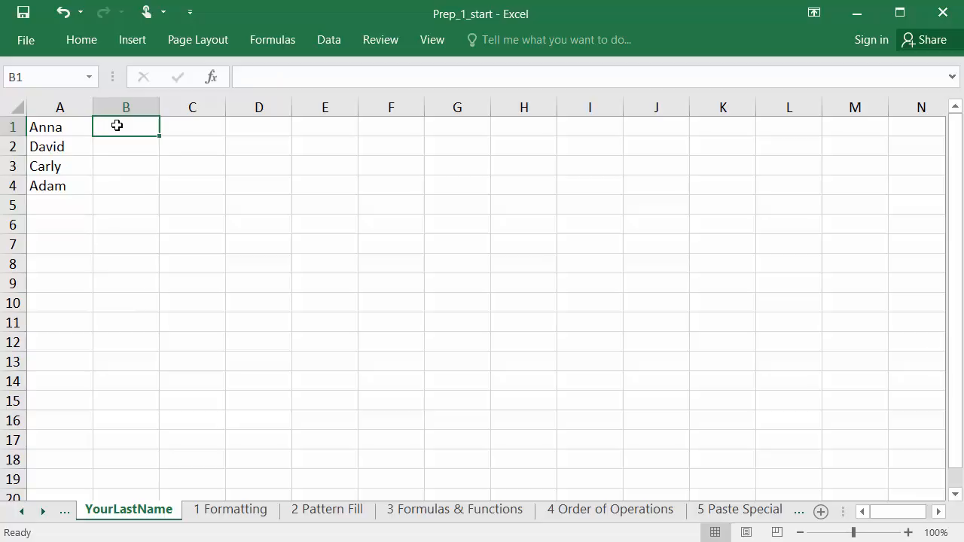
type("2")
key("Return")
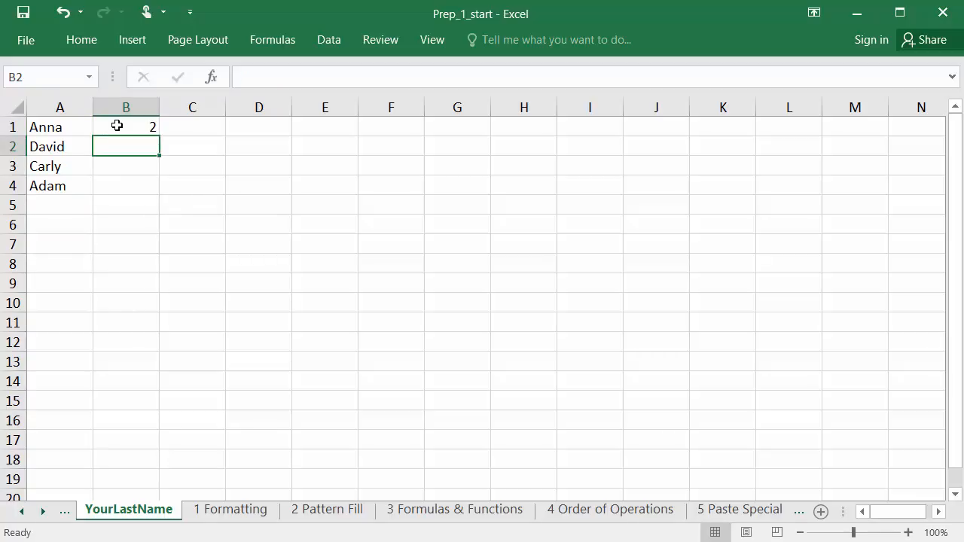
type("4")
key("Return")
type("6")
key("Return")
type("5")
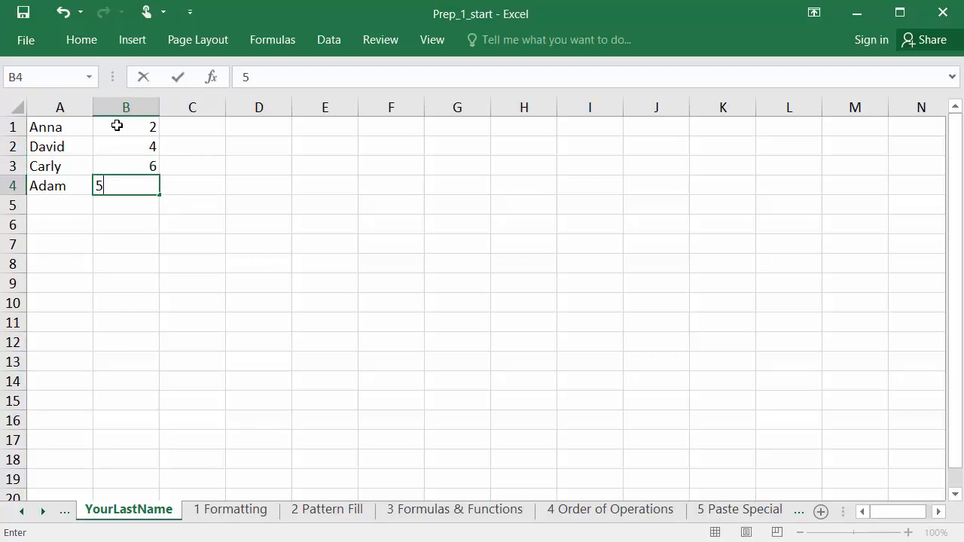
left_click(196, 130)
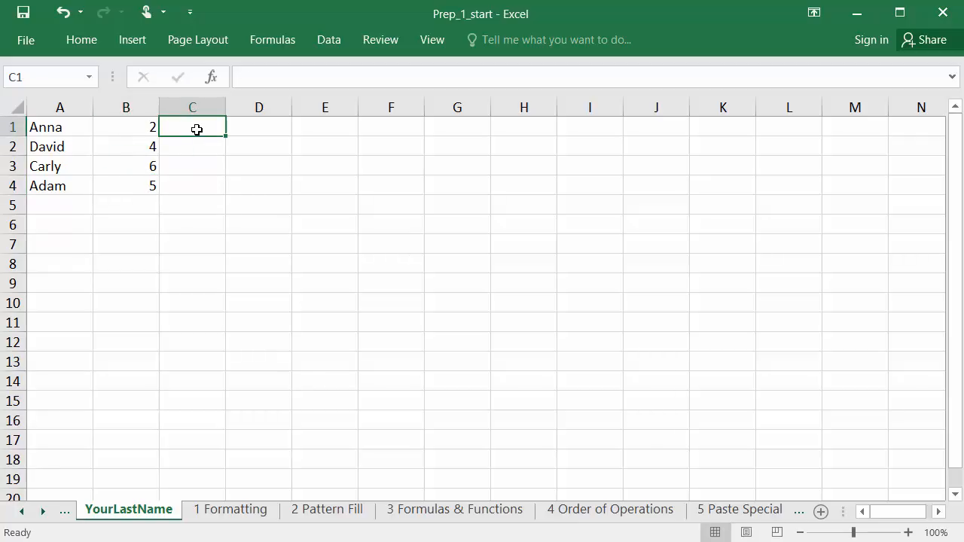
Enter the numbers 95, 62, 78 and 86 in cells C1 to C4 of the YourLastName sheet
type("95")
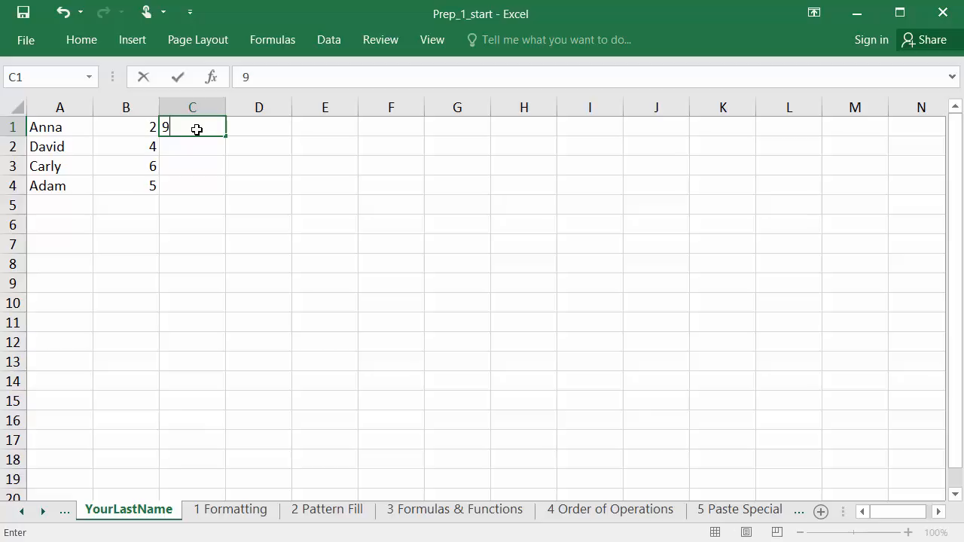
key("ctrl+Return")
key("Return")
type("62")
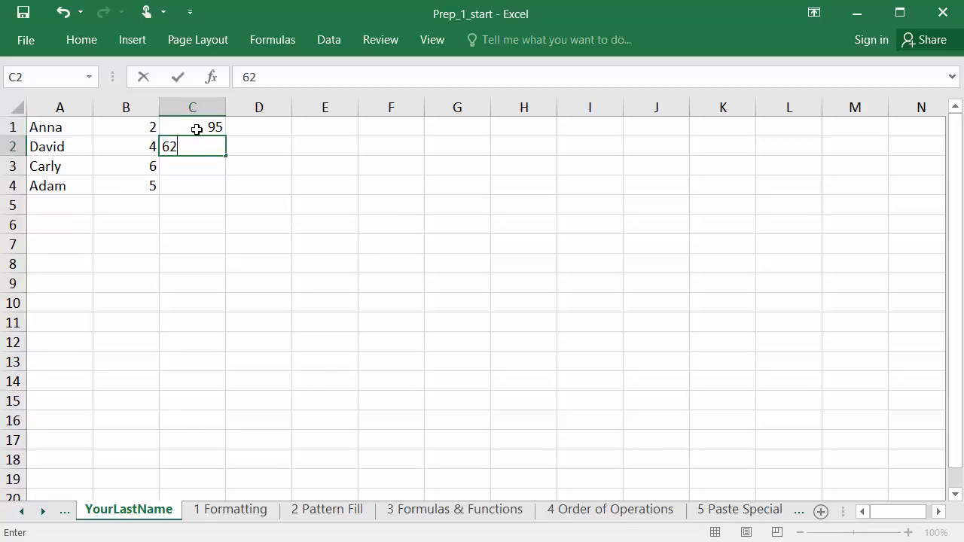
key("Return")
type("78")
key("Return")
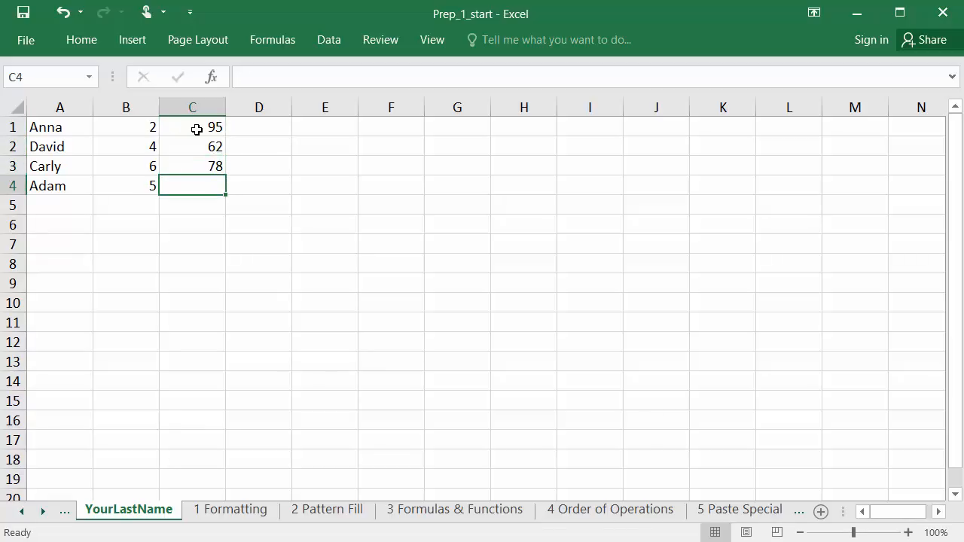
type("86")
key("Return")
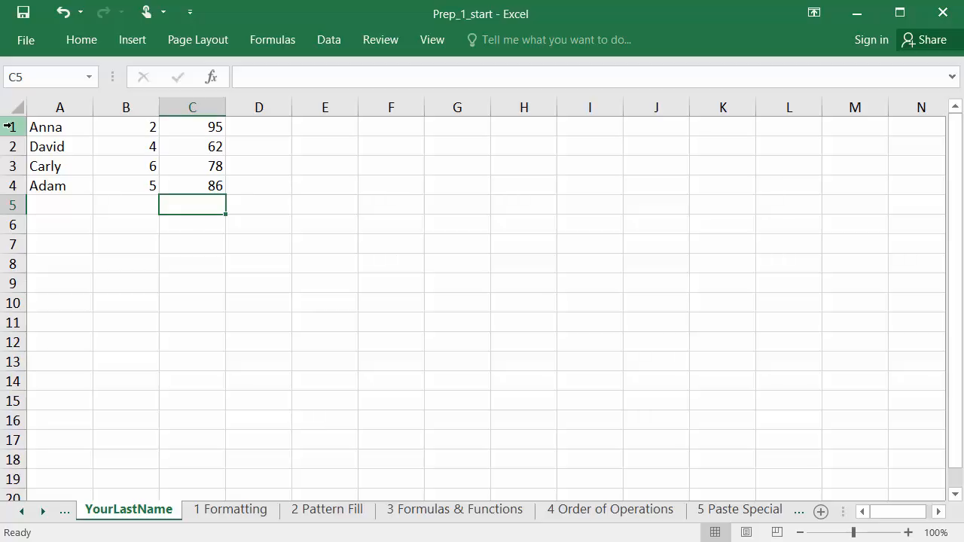
Insert a blank row above the first row of data
right_click(8, 125)
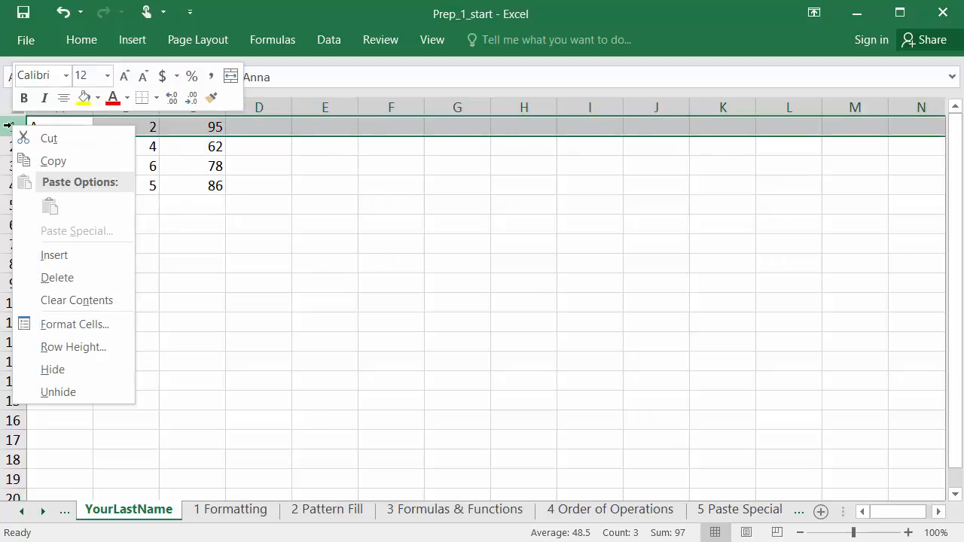
left_click(60, 257)
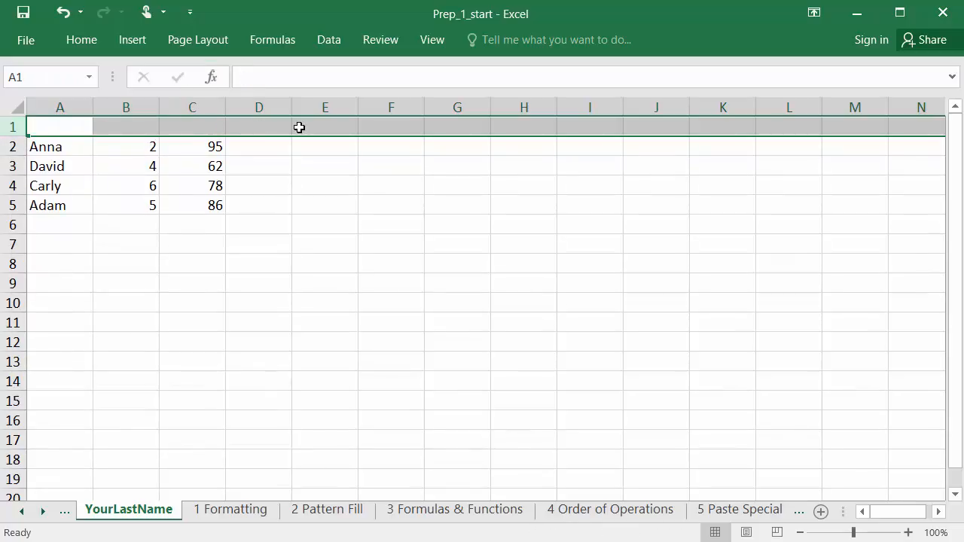
left_click(222, 128)
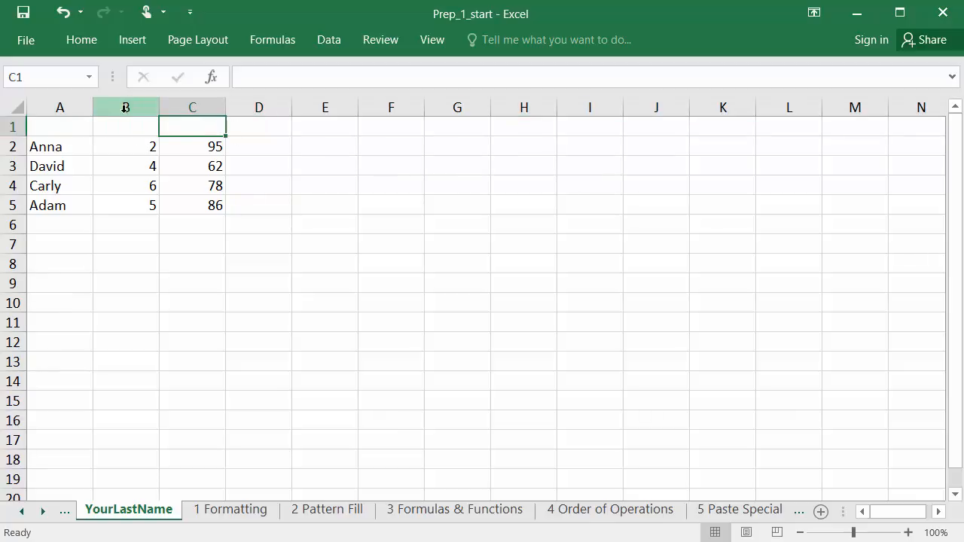
Insert a blank column between columns B and C, and delete that blank column again
left_click(195, 107)
right_click(195, 107)
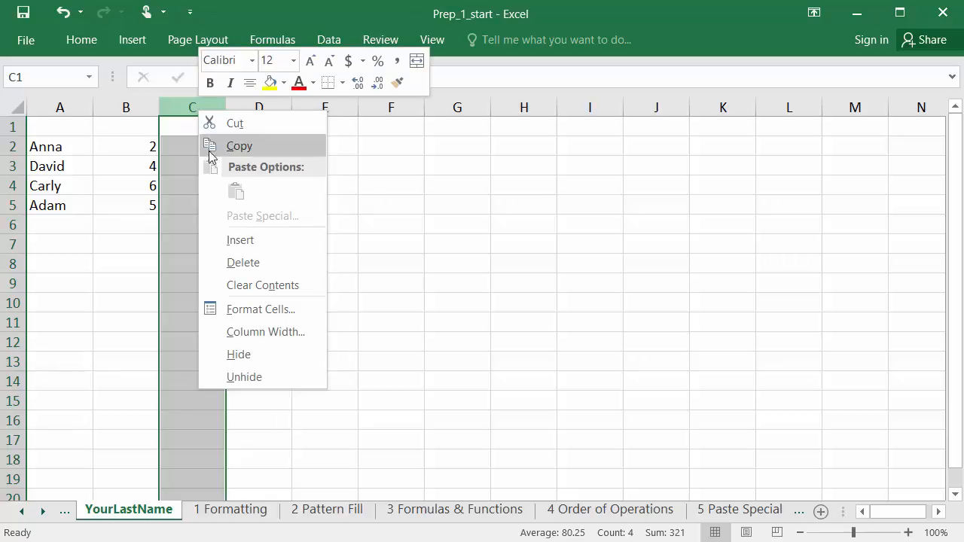
left_click(240, 241)
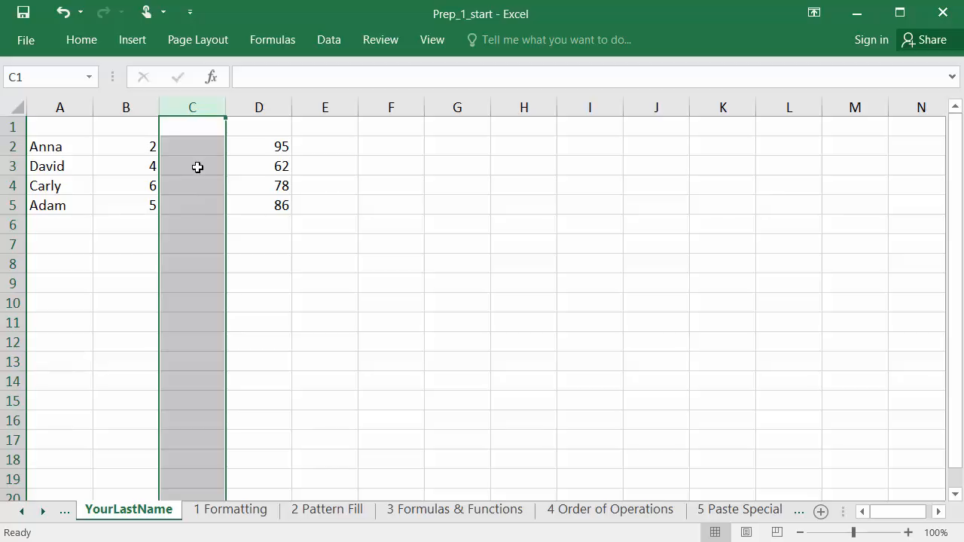
right_click(196, 107)
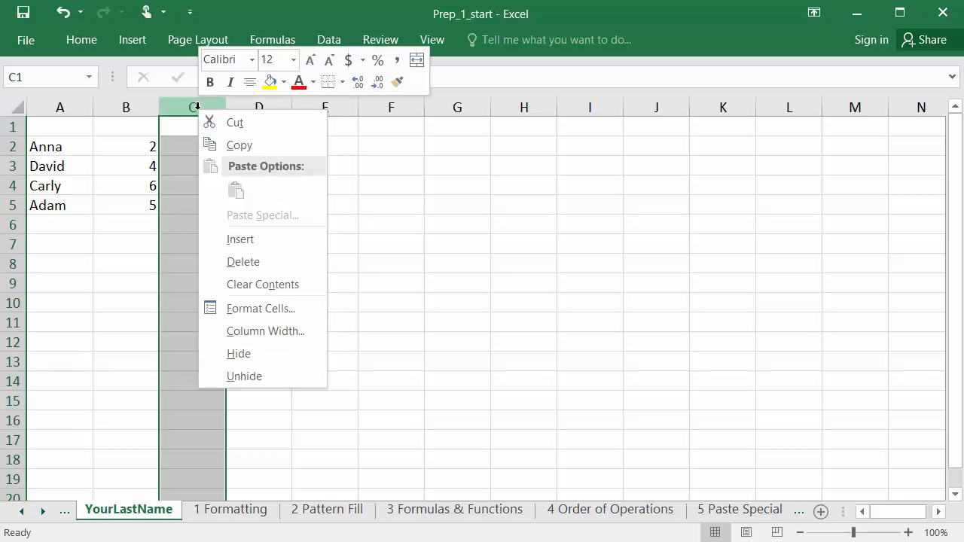
left_click(237, 261)
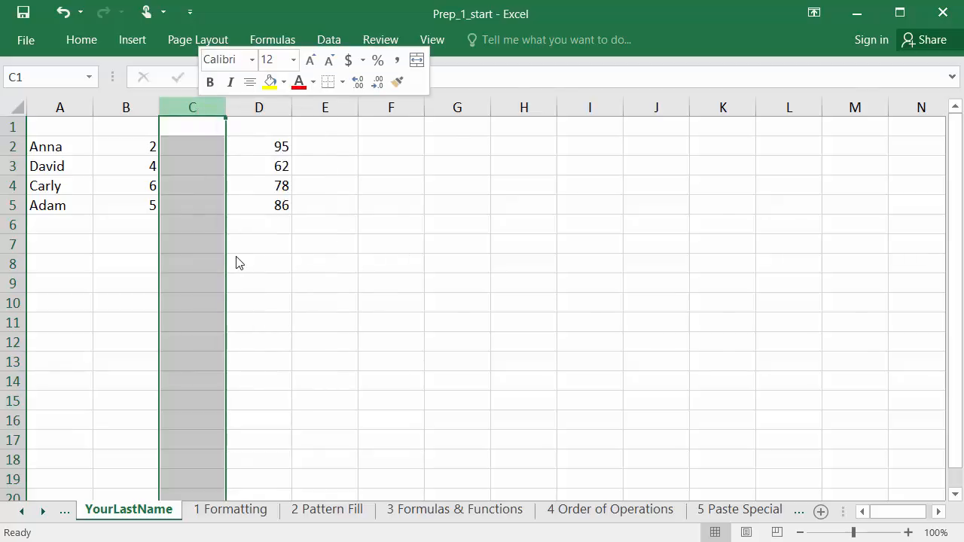
Enter the column headings Name, Section and Grade in cells A1, B1 and C1
left_click(63, 127)
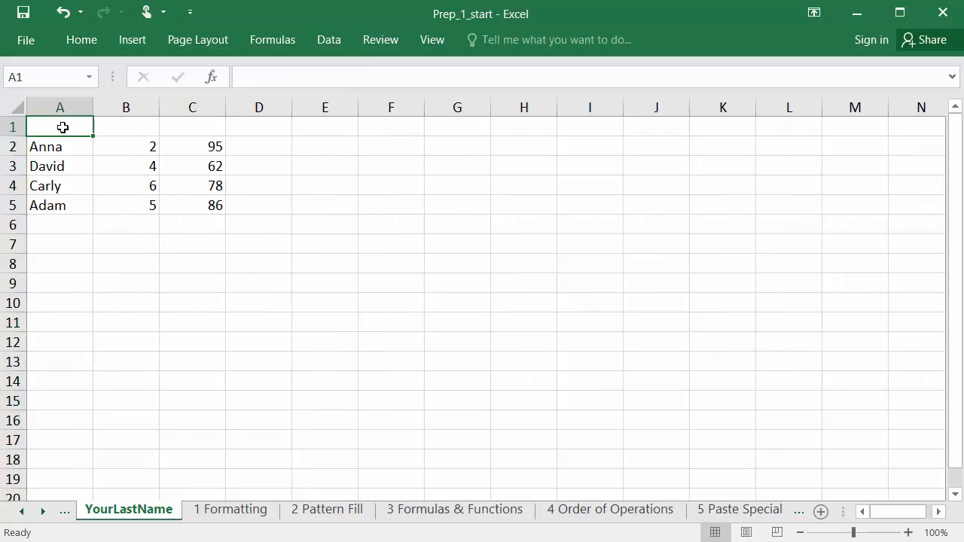
type("Name")
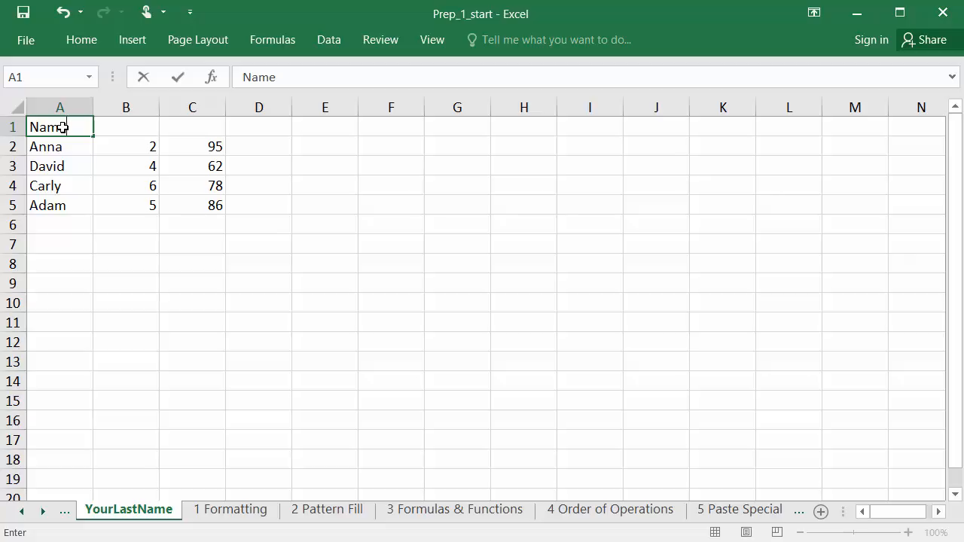
key("Tab")
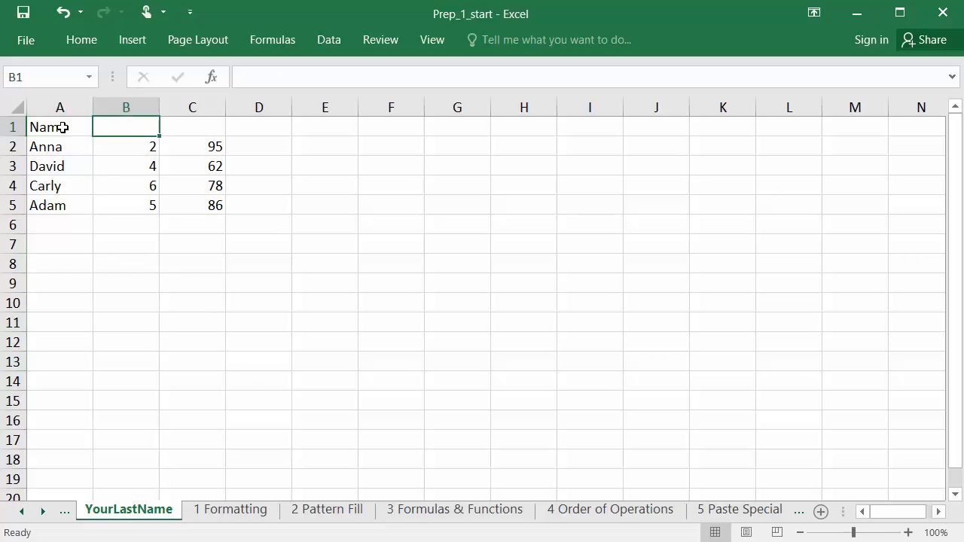
type("Section")
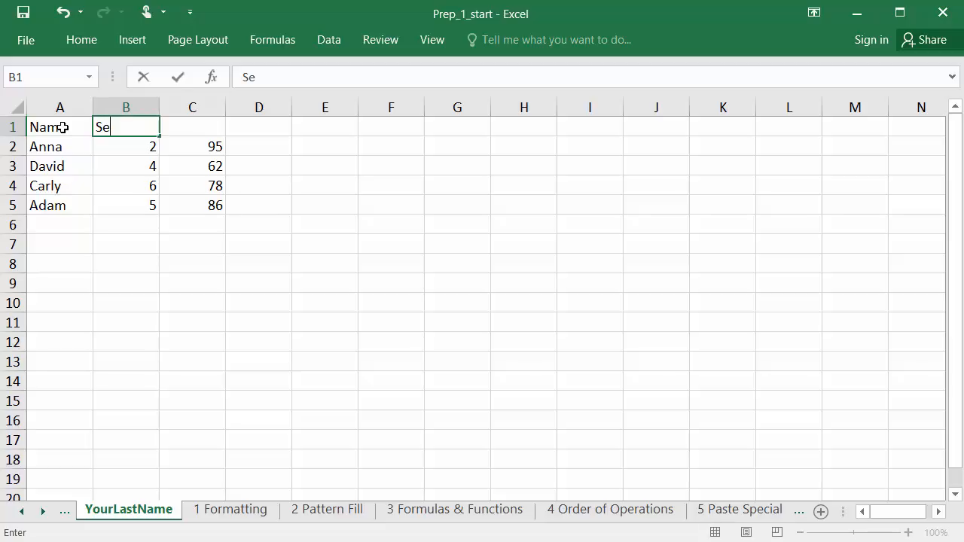
key("ctrl+Return")
key("Tab")
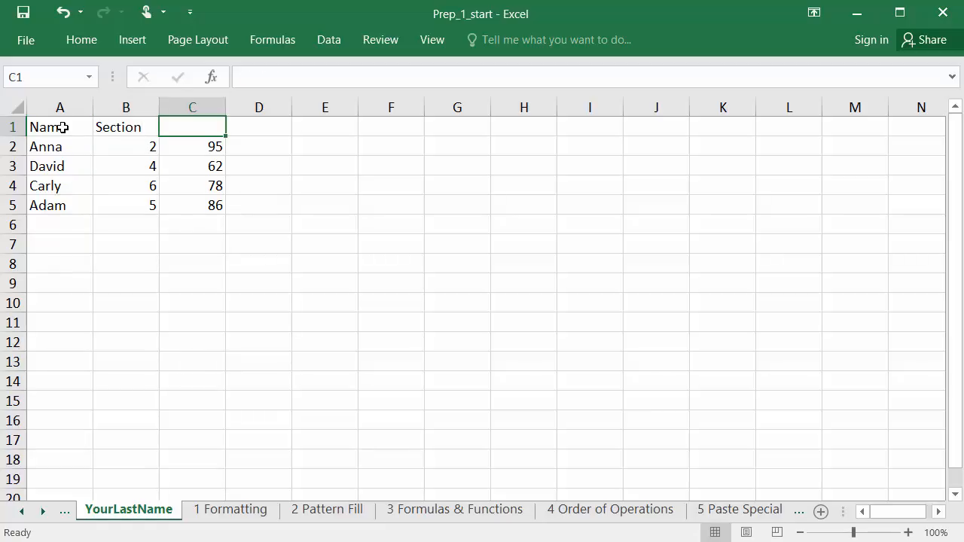
type("Grade")
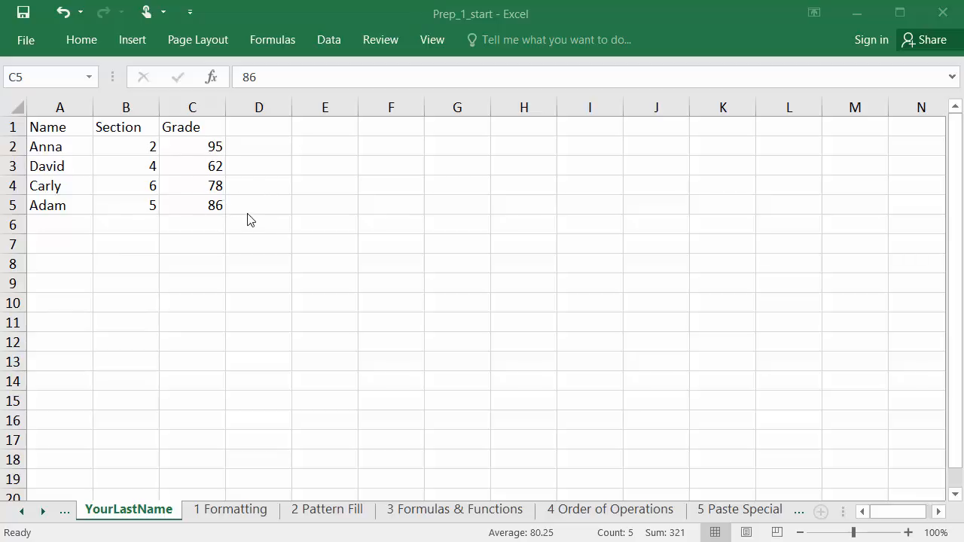
Select the Grade heading and its four numbers in C1 to C5 and move them to cells F5 to F9
key("ctrl+shift+Up")
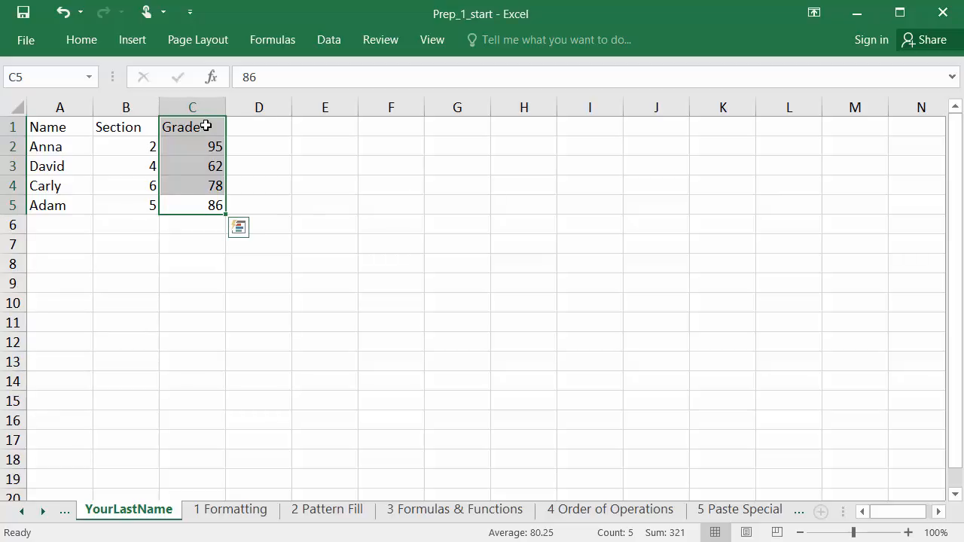
left_click_drag(206, 126, 195, 208)
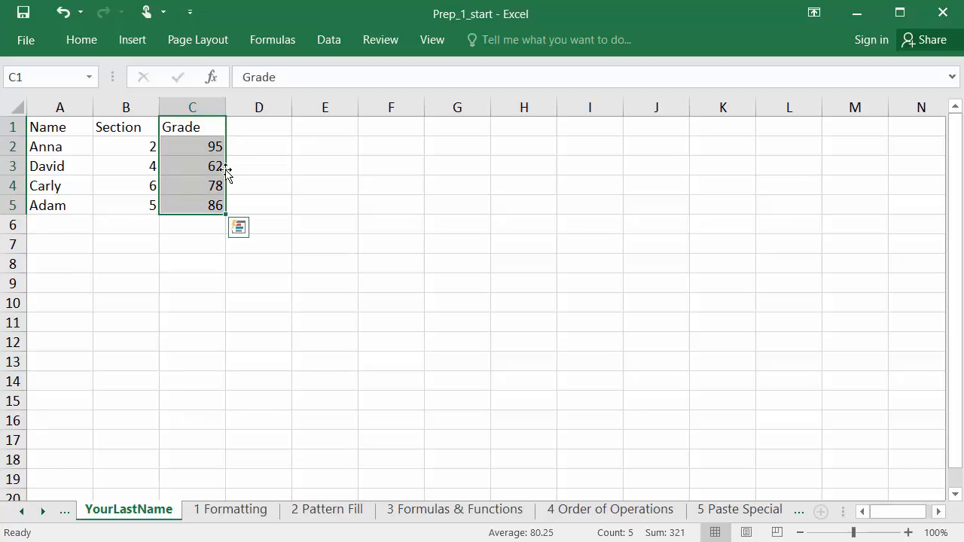
left_click_drag(225, 170, 384, 247)
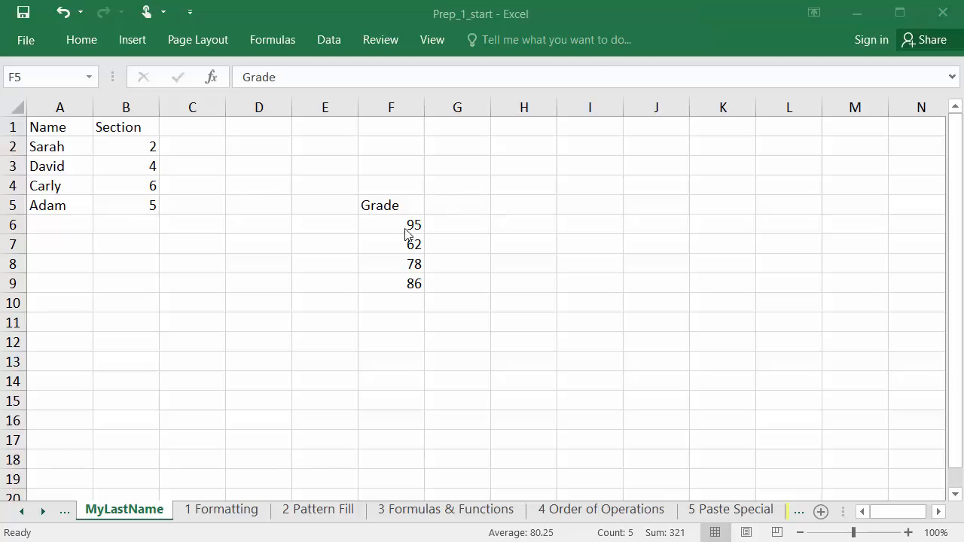
Delete the MyLastName worksheet permanently from the workbook
left_click(122, 512)
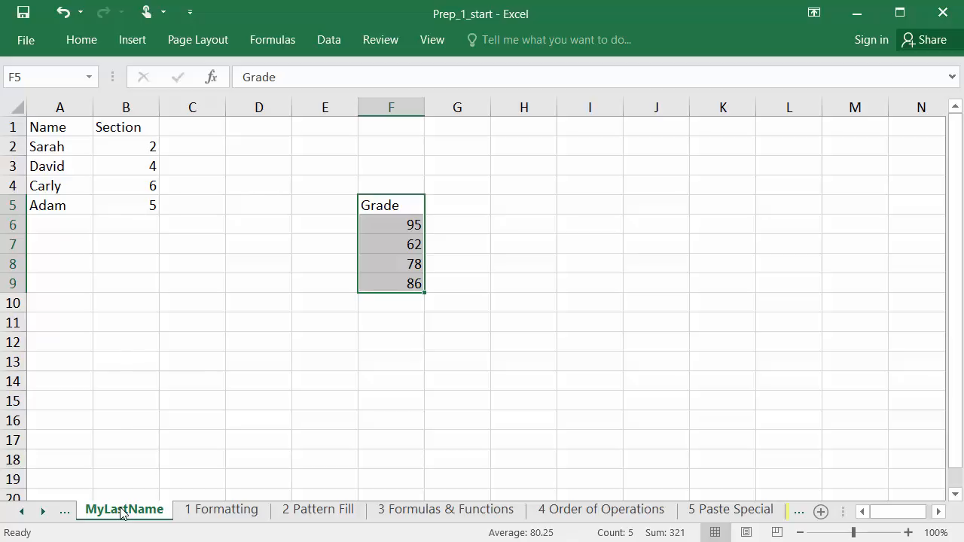
right_click(122, 512)
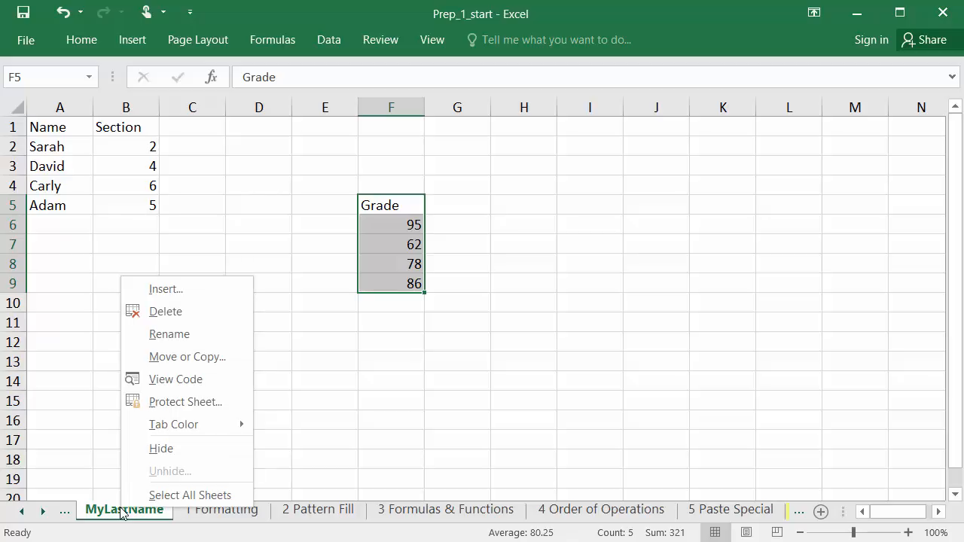
left_click(179, 316)
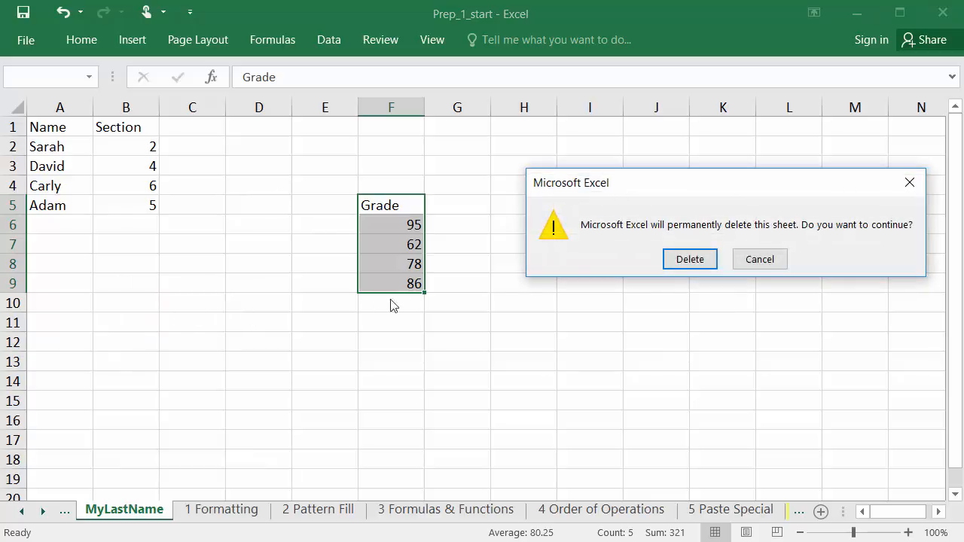
left_click(688, 259)
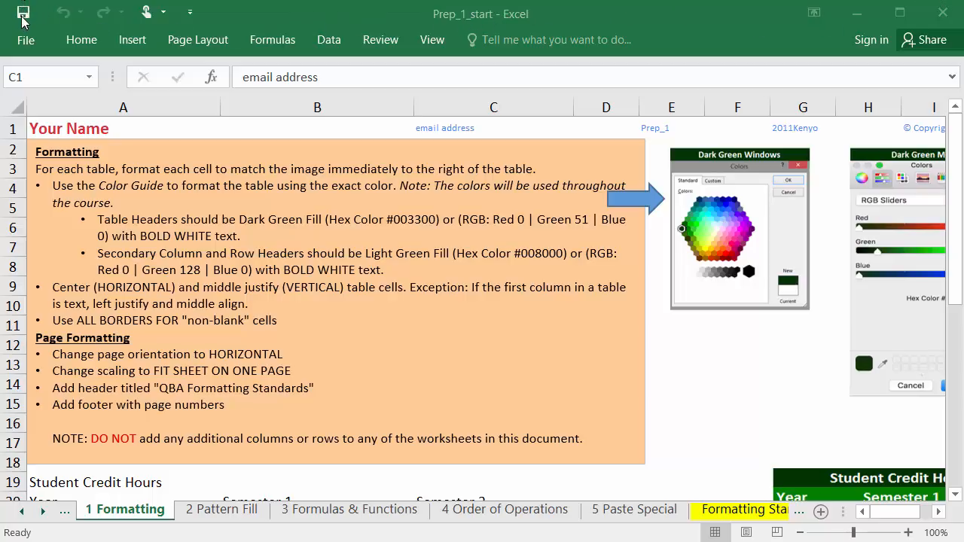
Open the file management options of the Prep_1_start workbook
left_click(26, 40)
left_click(26, 41)
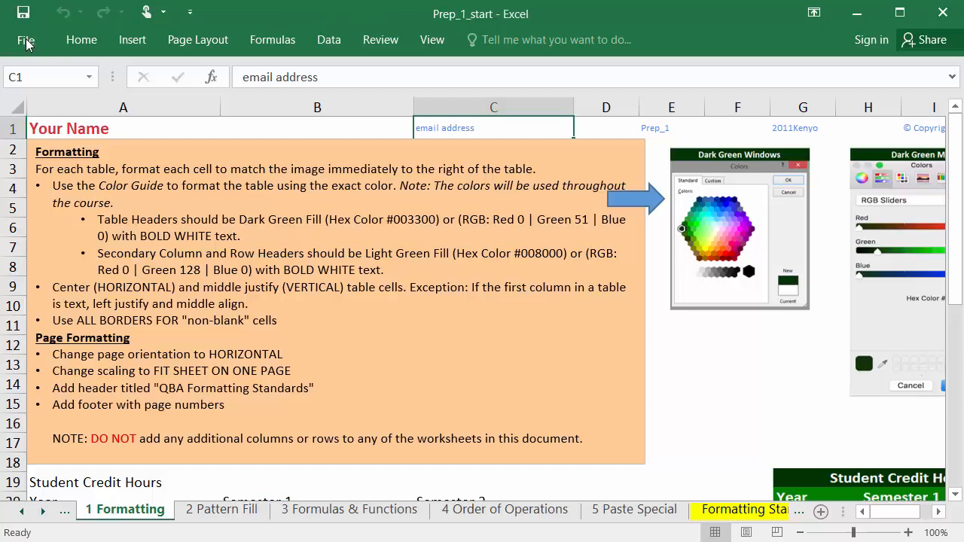